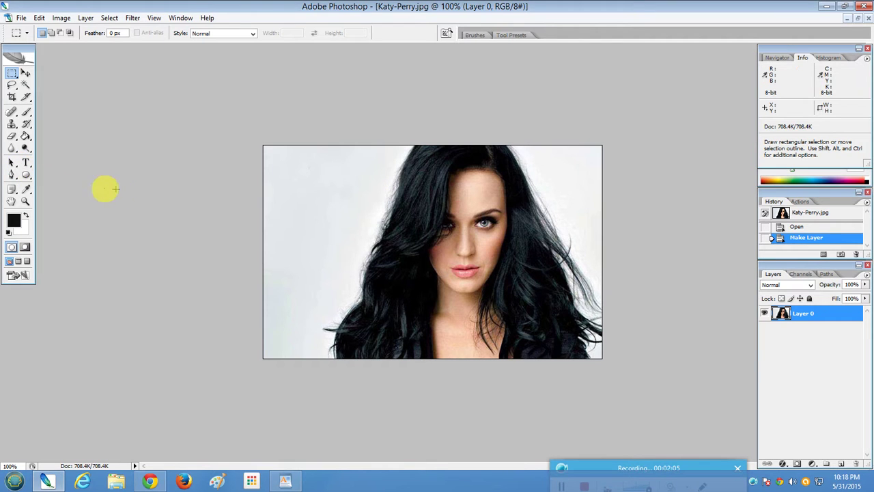
# Draw a perfect circle path around the woman's face with the Ellipse tool, about 3.93 wide and high
pyautogui.click(24, 175)
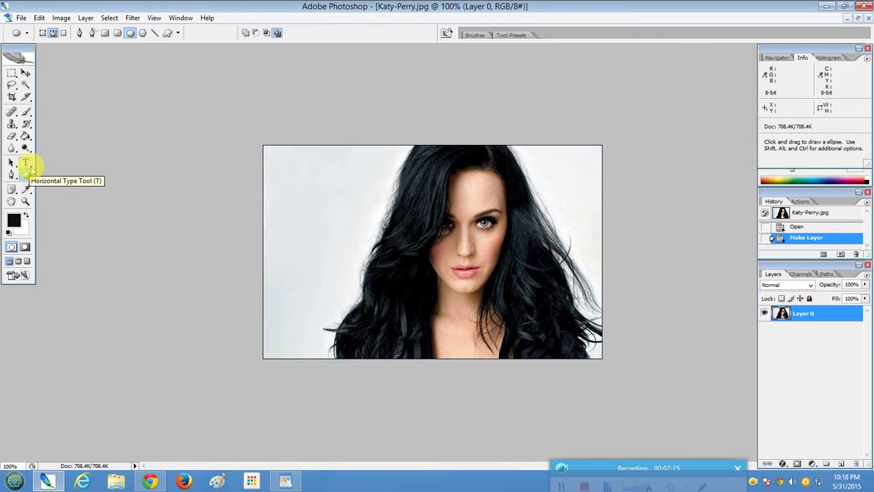
pyautogui.press('shift')
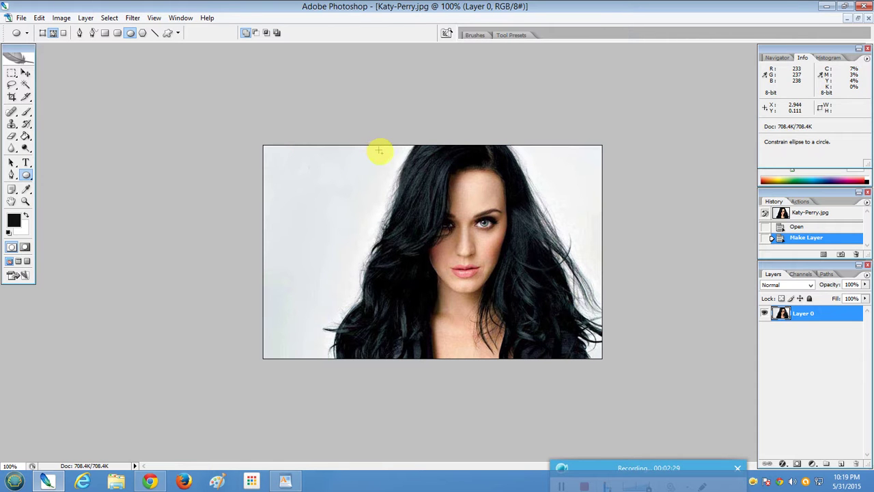
pyautogui.moveTo(380, 152); pyautogui.dragTo(745, 311)
pyautogui.hotkey('ctrl', 'z')
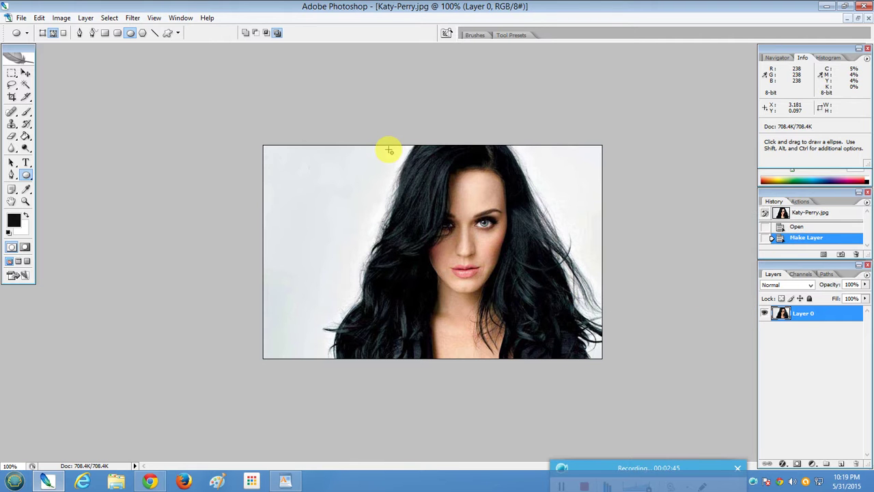
pyautogui.moveTo(389, 150); pyautogui.dragTo(731, 304)
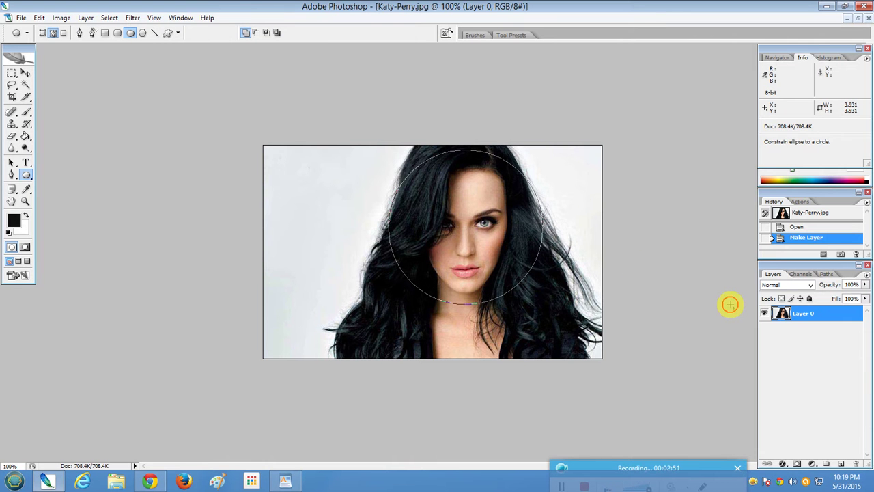
pyautogui.moveTo(730, 305); pyautogui.dragTo(731, 304)
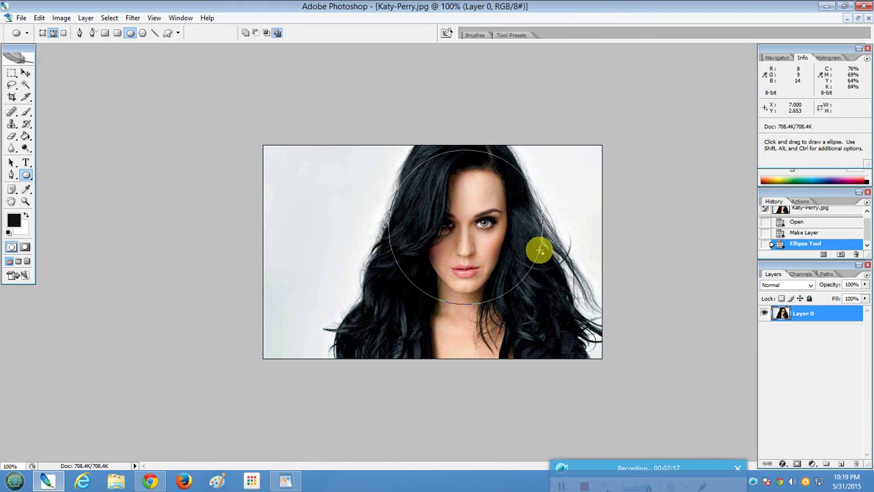
# Convert the circle path into a new anti-aliased selection with a feather radius of 0 pixels
pyautogui.rightClick(541, 254)
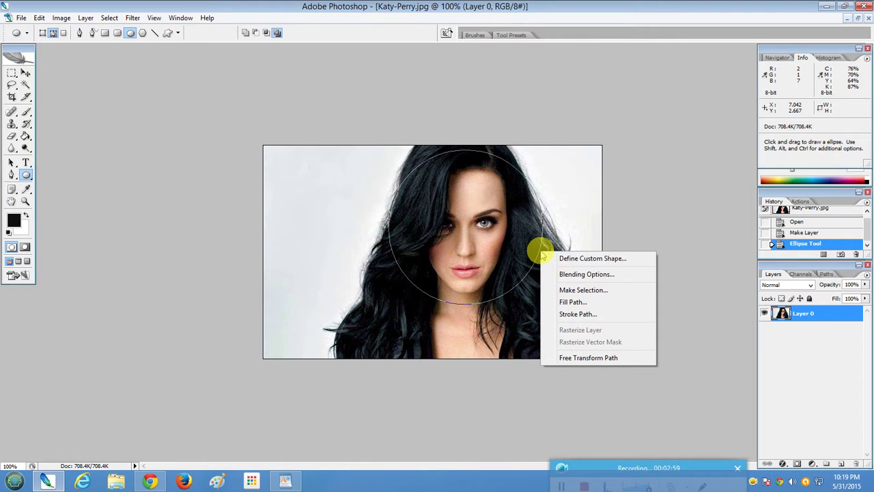
pyautogui.click(570, 290)
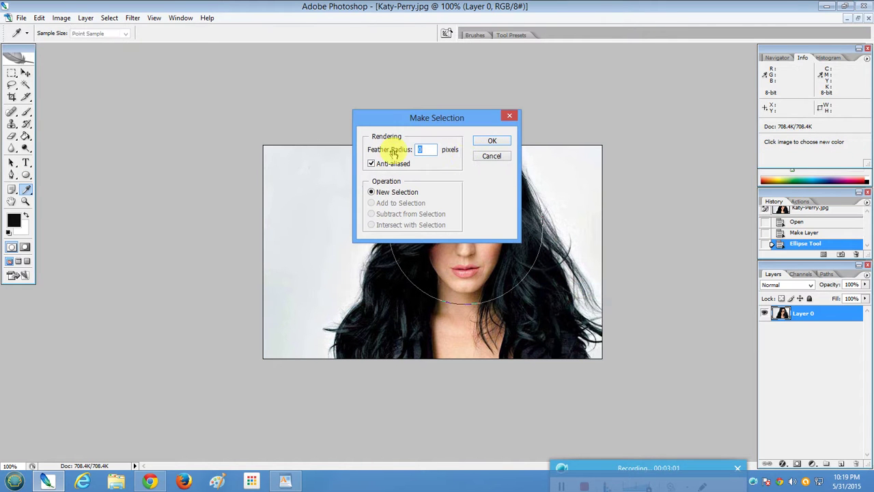
pyautogui.click(491, 142)
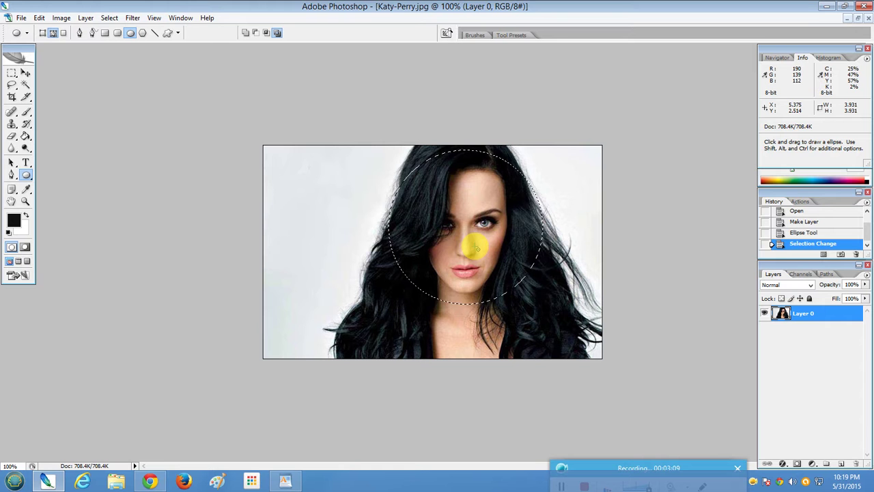
# Invert the circular selection, clear everything outside the circle, and deselect
pyautogui.click(109, 18)
pyautogui.click(119, 59)
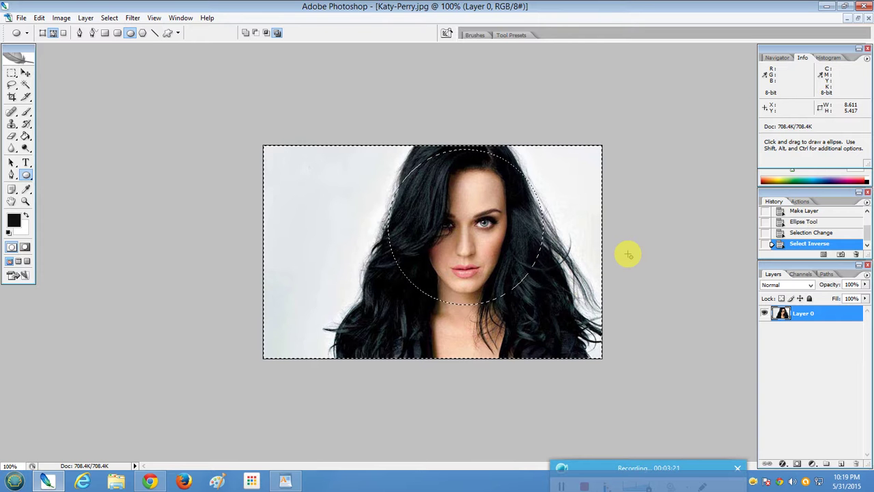
pyautogui.press('Delete')
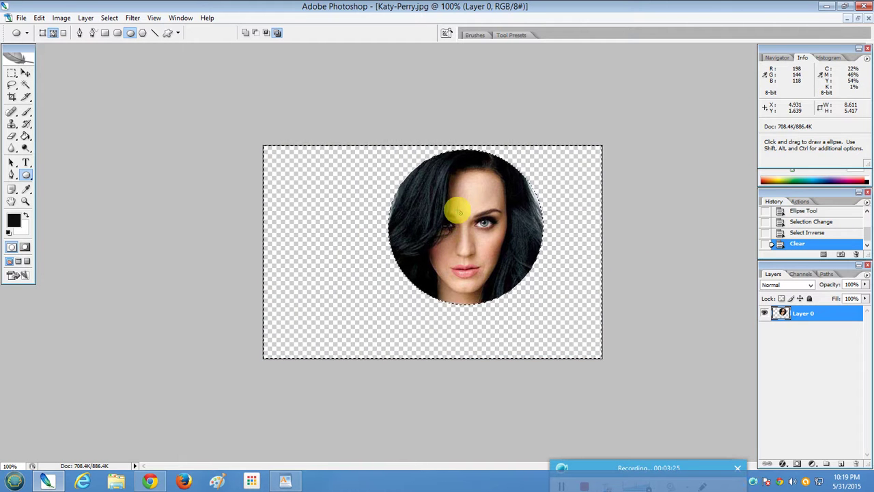
pyautogui.hotkey('ctrl', 'd')
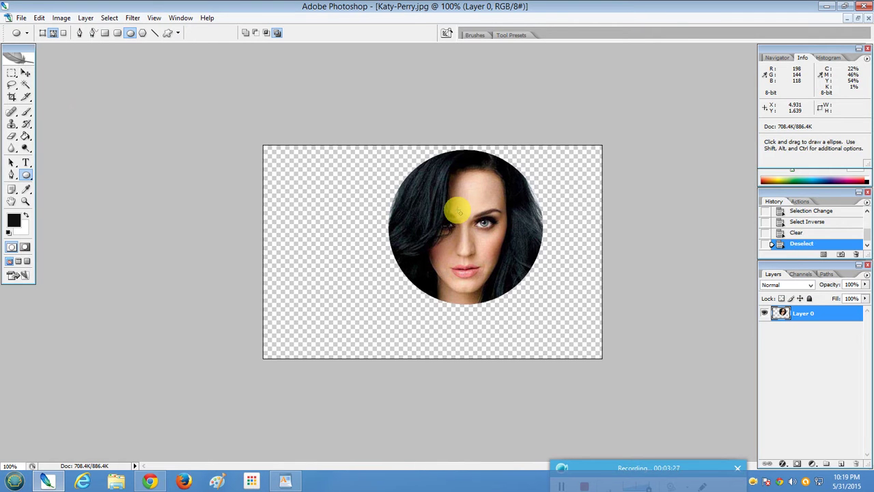
# Move the circular portrait cutout toward the left side of the canvas
pyautogui.click(25, 72)
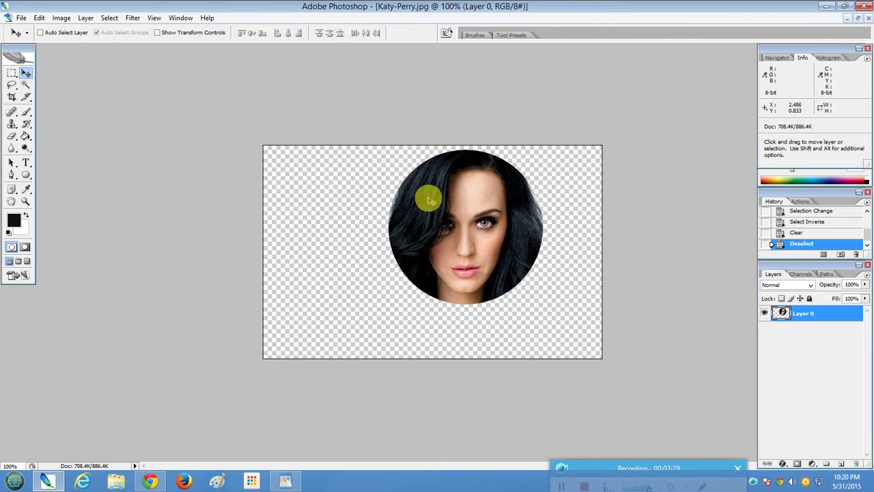
pyautogui.moveTo(462, 213); pyautogui.dragTo(440, 222)
pyautogui.moveTo(427, 223); pyautogui.dragTo(344, 236)
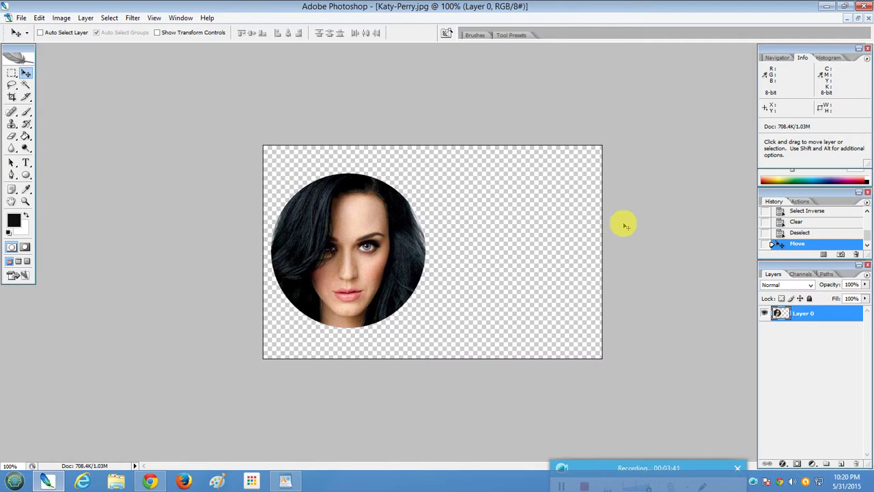
# Add a Stroke layer style to the portrait layer and set the stroke colour to blue 3479ec
pyautogui.click(784, 465)
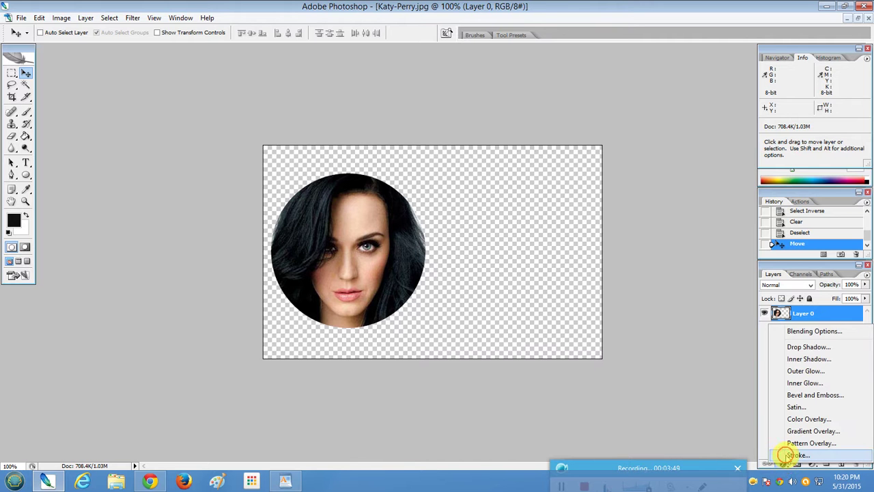
pyautogui.click(795, 456)
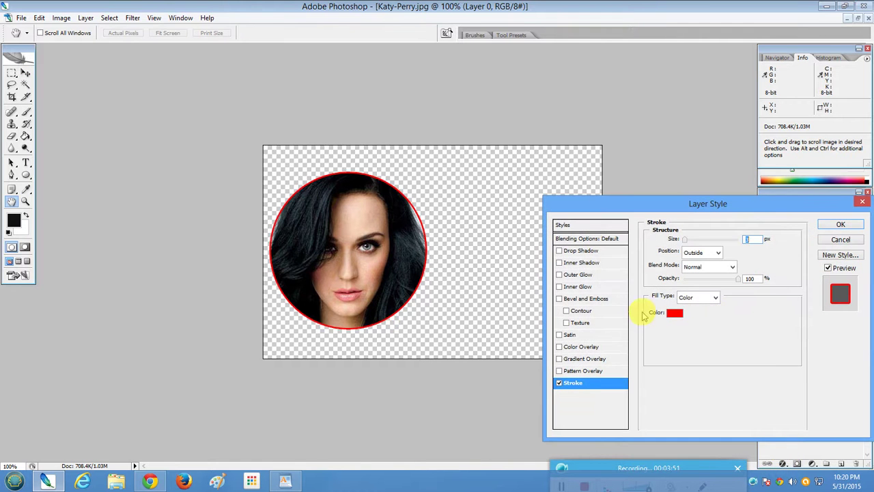
pyautogui.click(675, 313)
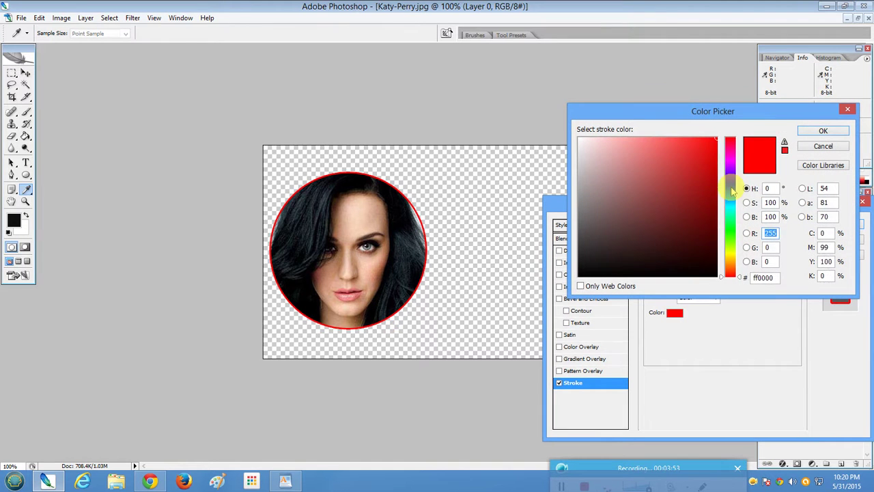
pyautogui.click(731, 191)
pyautogui.click(776, 277)
pyautogui.moveTo(777, 277); pyautogui.dragTo(743, 275)
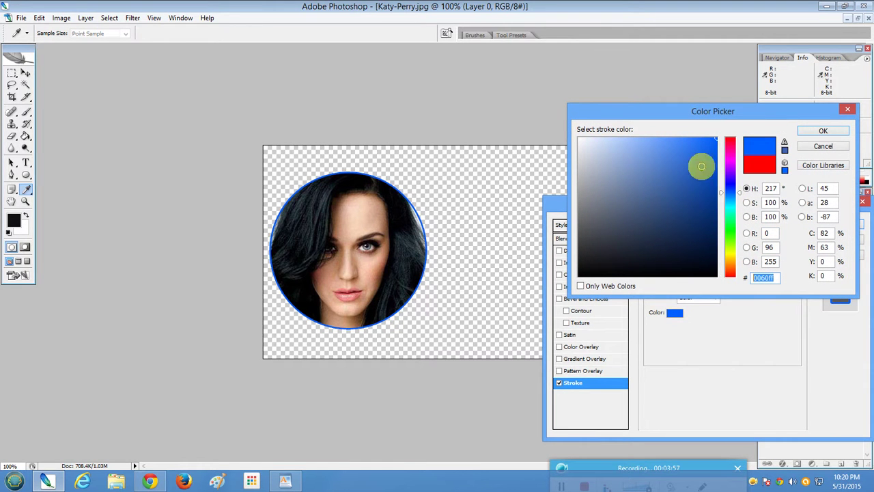
pyautogui.click(716, 139)
pyautogui.moveTo(715, 139); pyautogui.dragTo(686, 147)
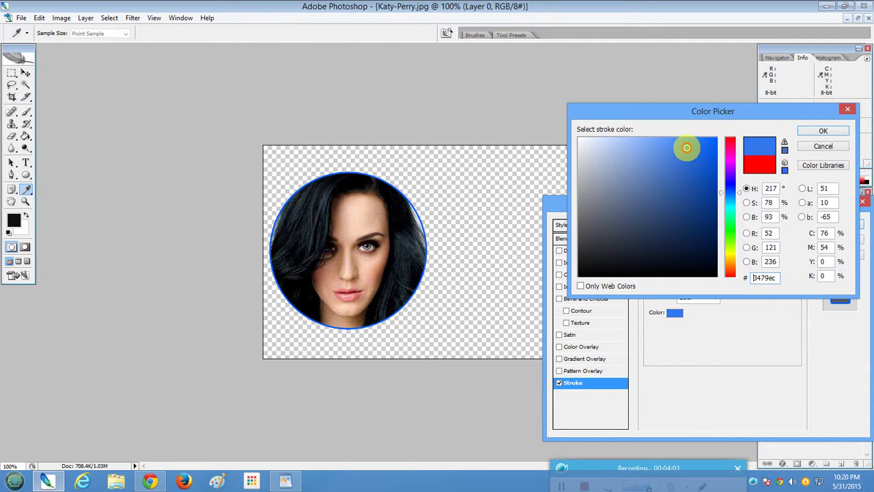
pyautogui.click(821, 131)
# Set the stroke size to 9 px and apply the layer style
pyautogui.click(686, 239)
pyautogui.moveTo(686, 239); pyautogui.dragTo(688, 241)
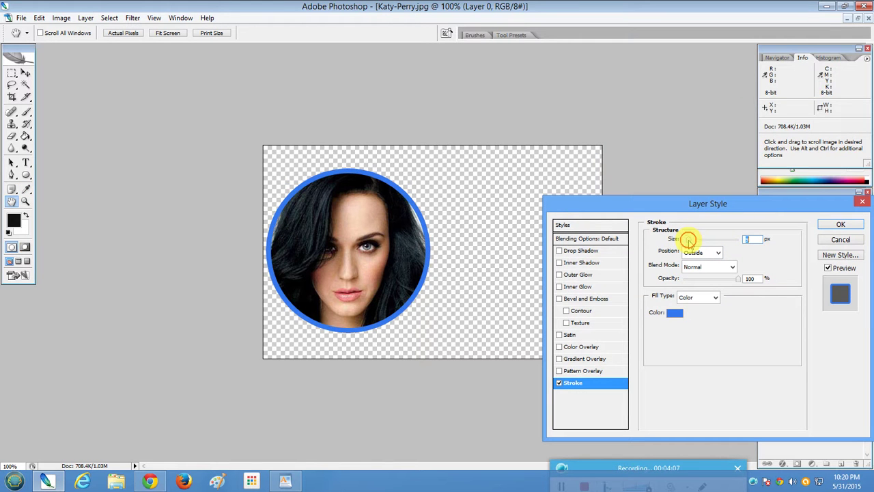
pyautogui.moveTo(688, 240); pyautogui.dragTo(691, 238)
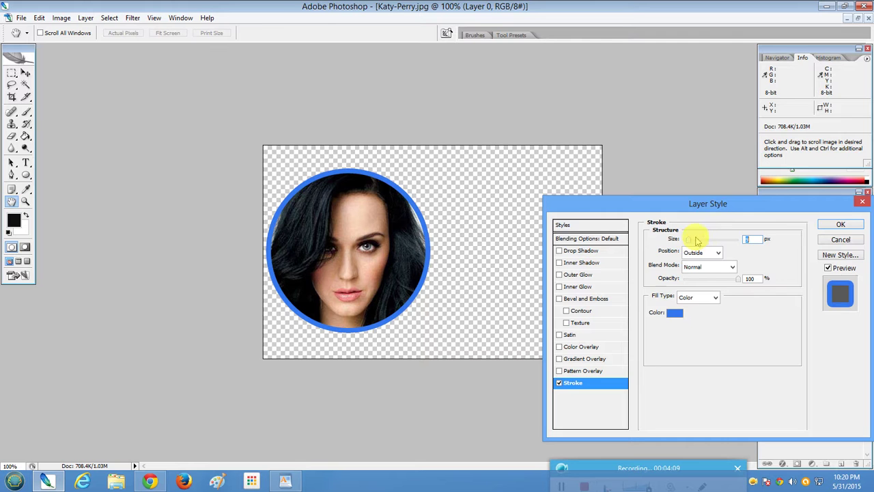
pyautogui.click(841, 224)
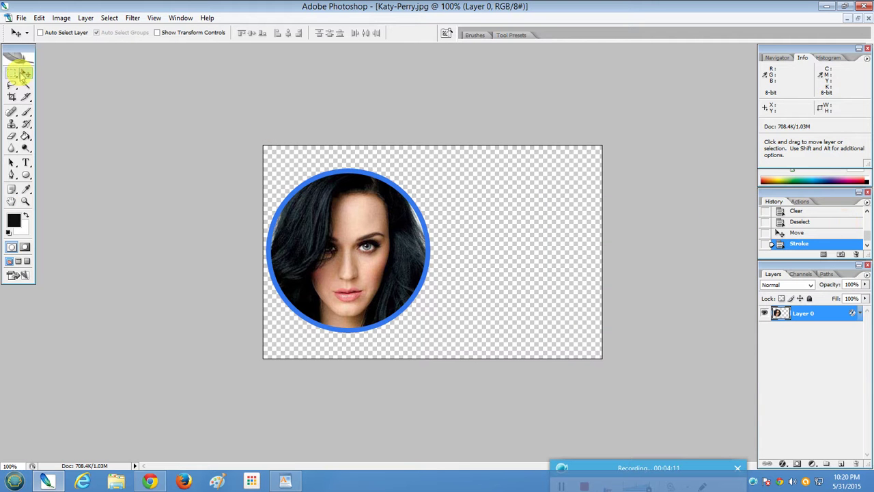
# Move the outlined circular portrait down to the lower-left corner of the canvas, just inside its edges
pyautogui.moveTo(340, 233)
pyautogui.mouseDown()
pyautogui.moveTo(449, 240)
pyautogui.moveTo(340, 236)
pyautogui.mouseUp()
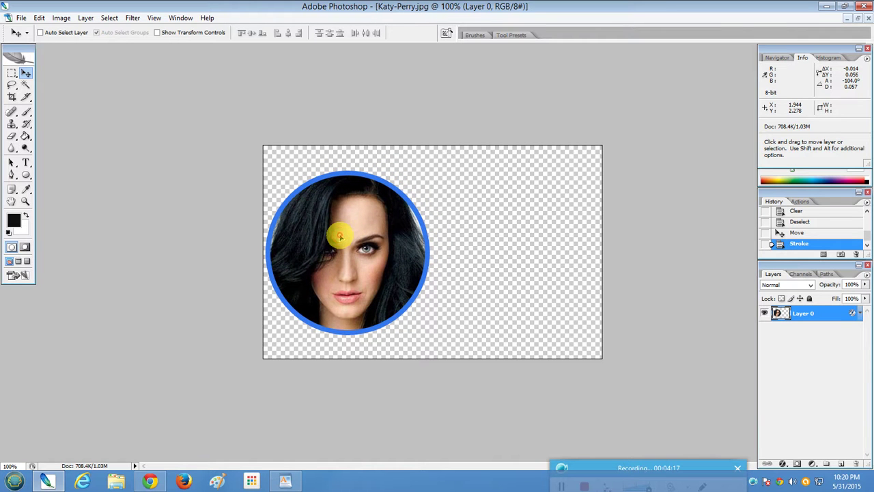
pyautogui.moveTo(340, 234); pyautogui.dragTo(341, 259)
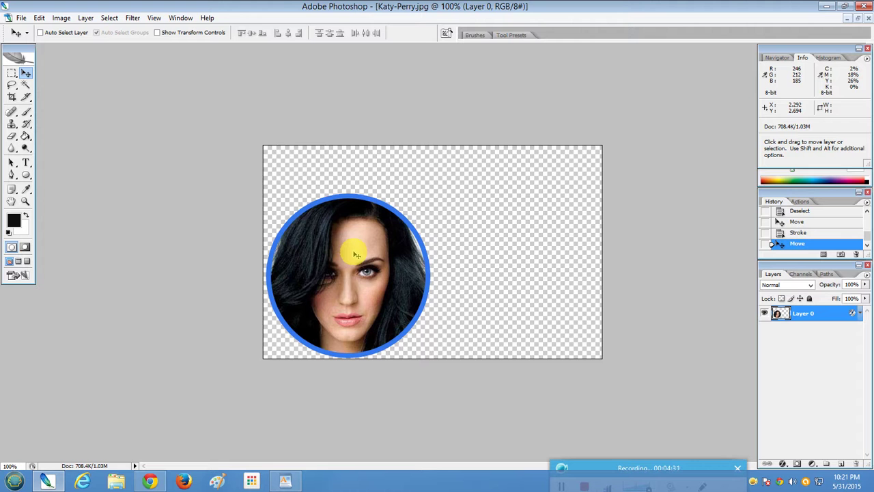
pyautogui.moveTo(334, 278)
pyautogui.mouseDown()
pyautogui.moveTo(404, 245)
pyautogui.moveTo(451, 265)
pyautogui.moveTo(325, 273)
pyautogui.moveTo(340, 278)
pyautogui.mouseUp()
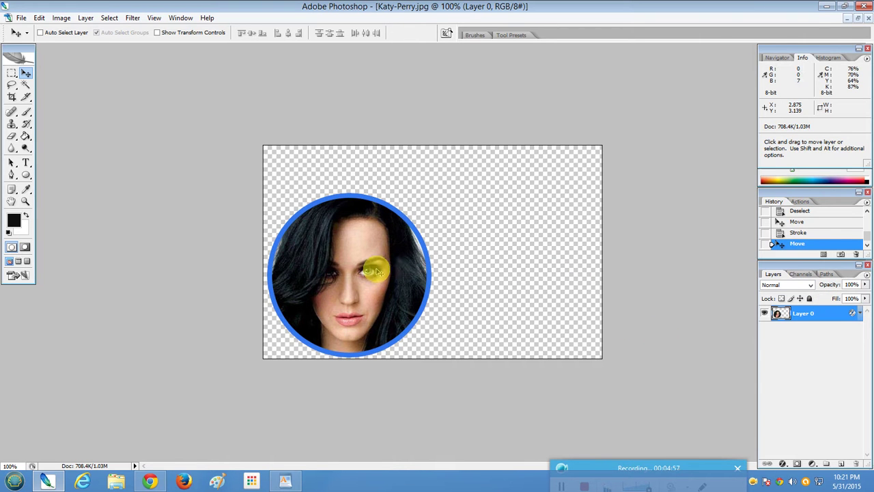
pyautogui.moveTo(377, 271); pyautogui.dragTo(377, 263)
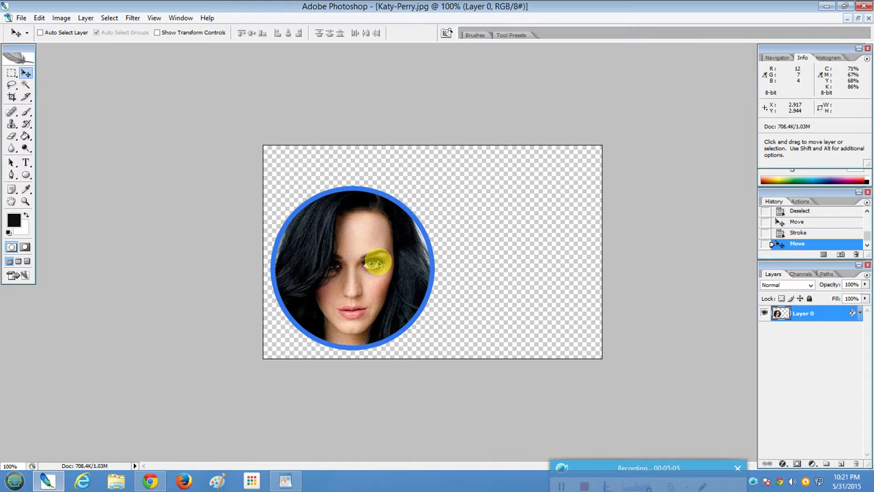
pyautogui.moveTo(378, 263); pyautogui.dragTo(374, 271)
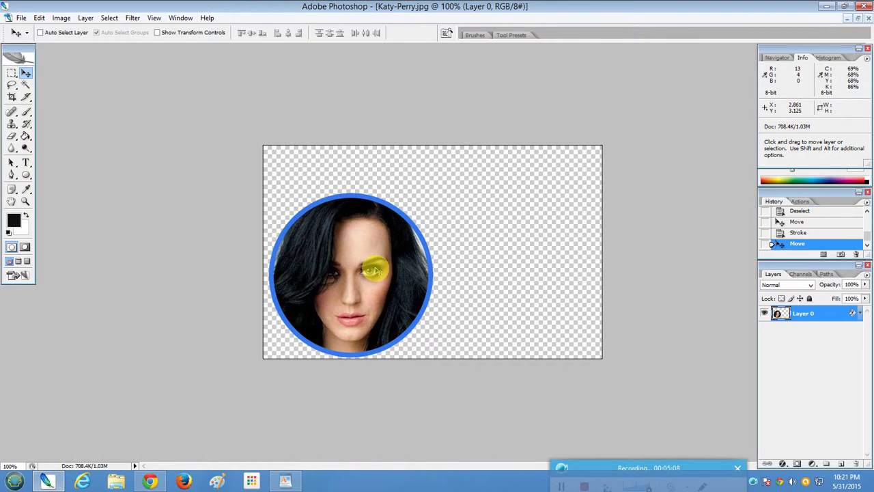
# Compare the original and PNG-24 versions in Save for Web, and leave the preview without saving
pyautogui.click(21, 19)
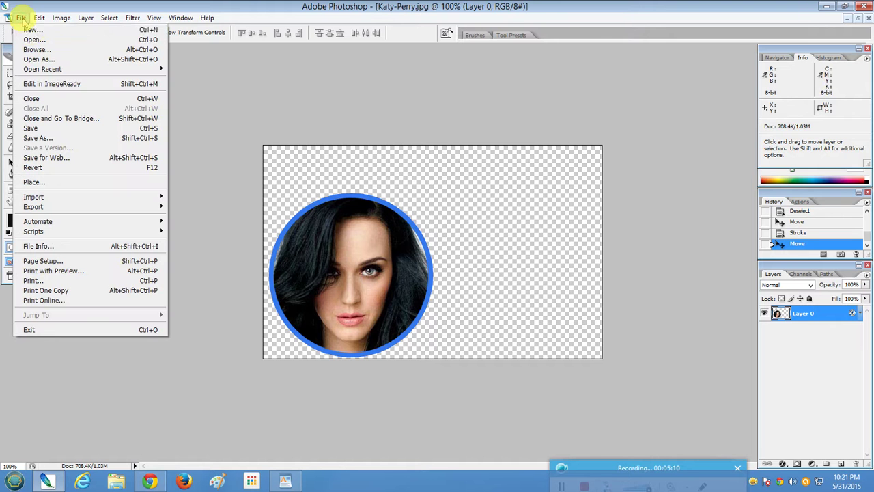
pyautogui.click(66, 159)
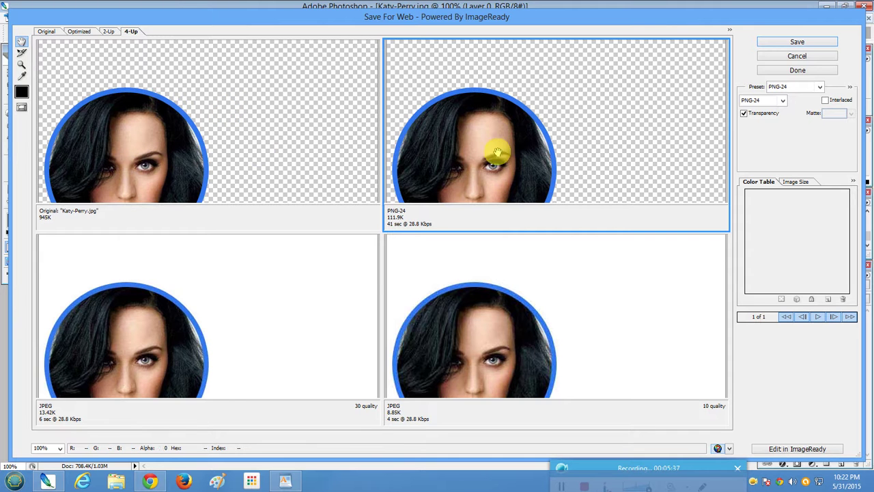
pyautogui.click(40, 217)
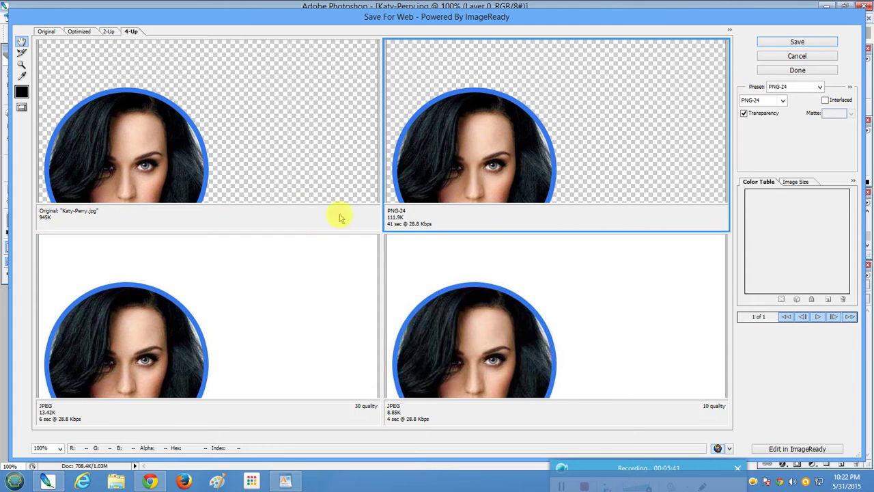
pyautogui.click(407, 218)
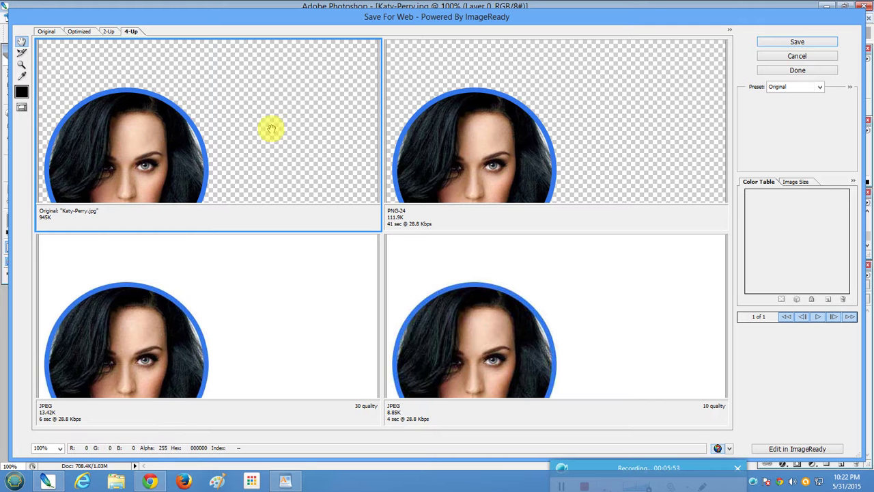
pyautogui.click(474, 146)
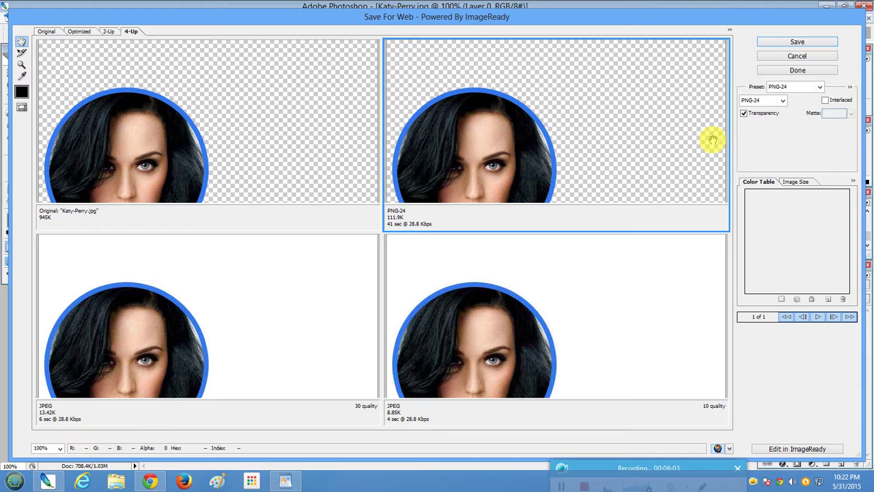
pyautogui.click(808, 57)
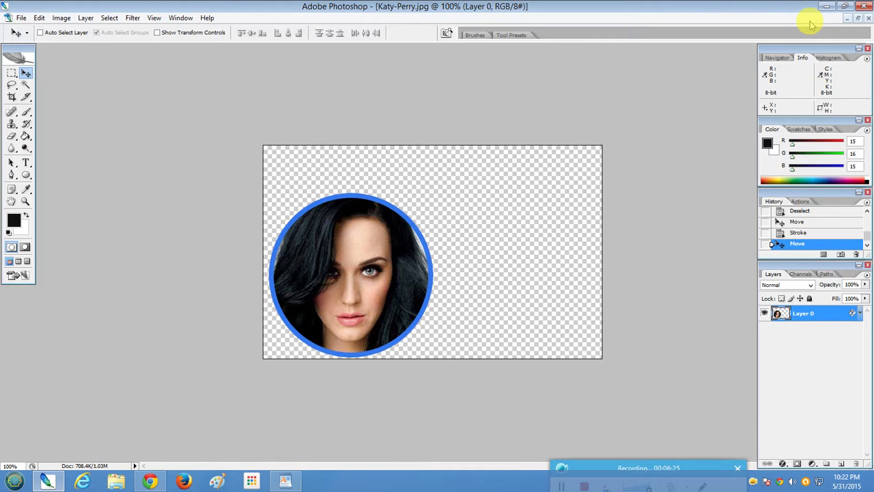
# Open the car image 2012_bmw_z4_angularfront.jpg from the desktop in Photoshop and activate the Magic Wand tool
pyautogui.press('super+d')
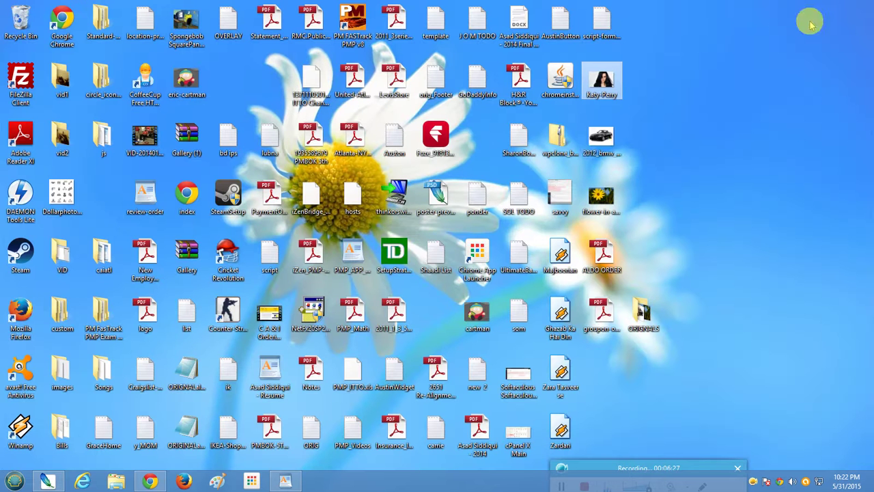
pyautogui.moveTo(599, 140); pyautogui.dragTo(441, 254)
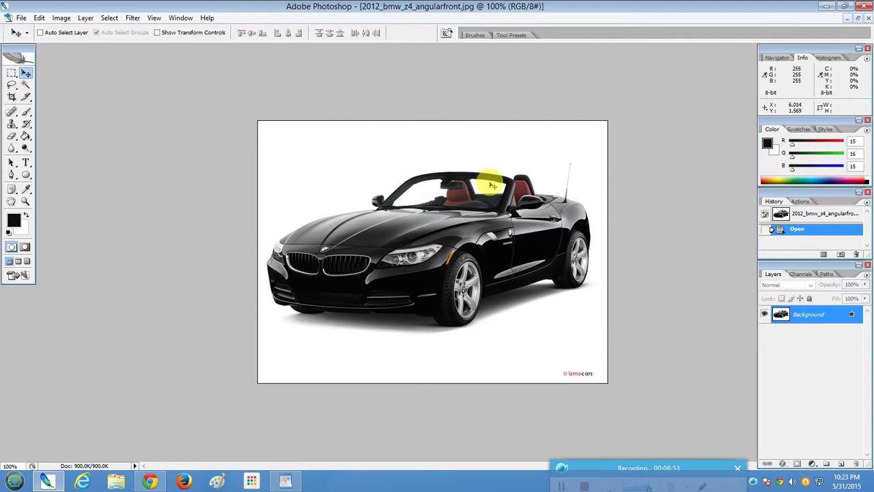
pyautogui.click(25, 85)
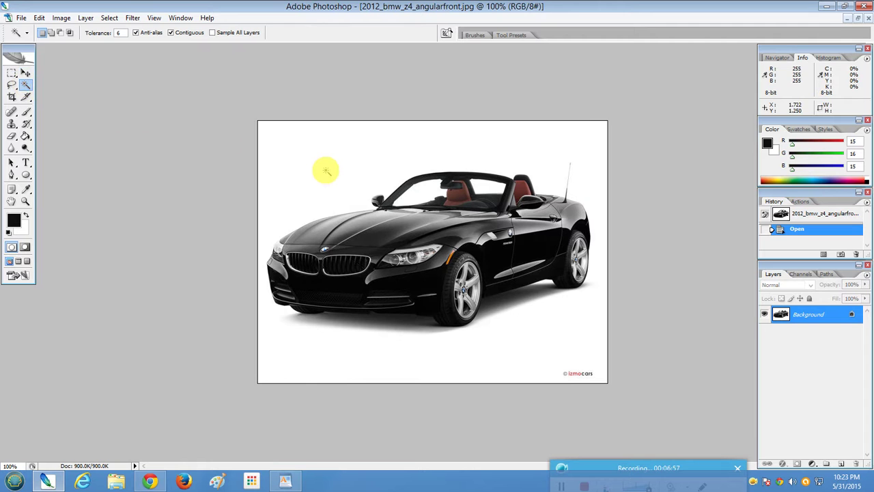
# Try clearing a freehand Lasso selection around the car on the locked Background, and undo both the clear and the selection
pyautogui.click(12, 85)
pyautogui.moveTo(298, 225)
pyautogui.mouseDown()
pyautogui.moveTo(342, 215)
pyautogui.moveTo(443, 149)
pyautogui.moveTo(537, 148)
pyautogui.moveTo(596, 170)
pyautogui.moveTo(607, 251)
pyautogui.moveTo(569, 325)
pyautogui.moveTo(506, 347)
pyautogui.moveTo(381, 343)
pyautogui.moveTo(281, 305)
pyautogui.moveTo(269, 239)
pyautogui.moveTo(300, 228)
pyautogui.mouseUp()
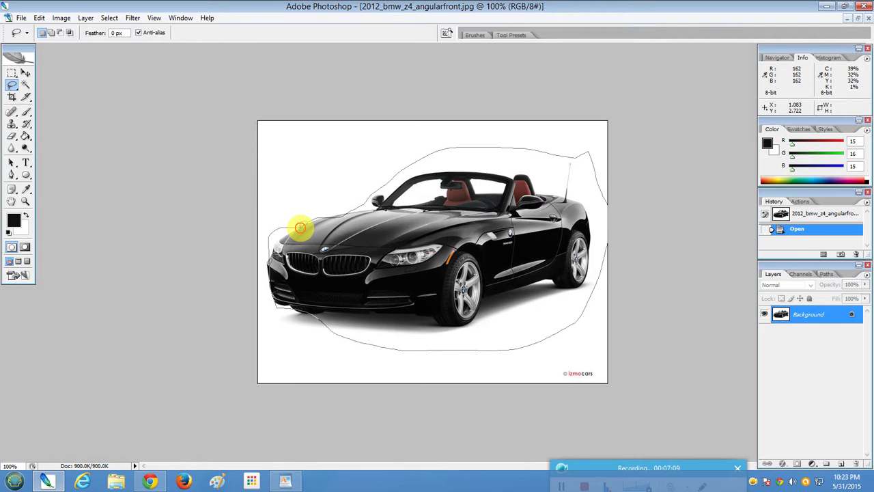
pyautogui.moveTo(300, 228)
pyautogui.mouseDown()
pyautogui.moveTo(306, 219)
pyautogui.moveTo(311, 229)
pyautogui.mouseUp()
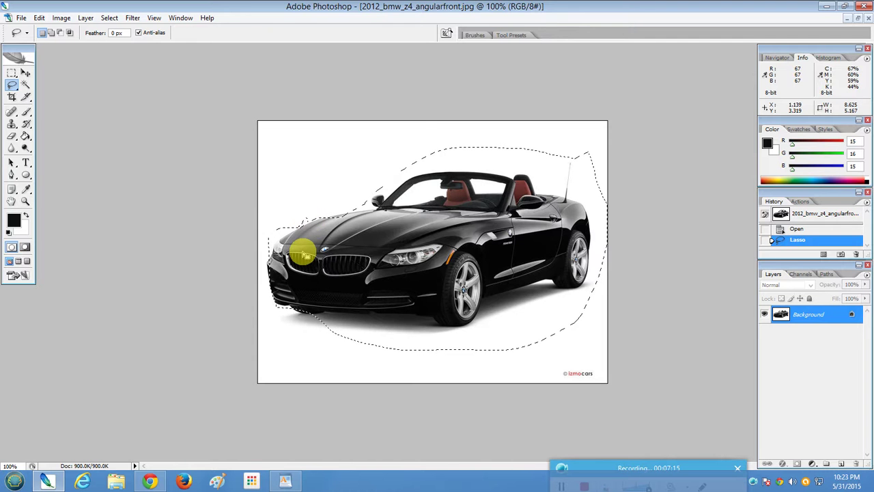
pyautogui.press('Delete')
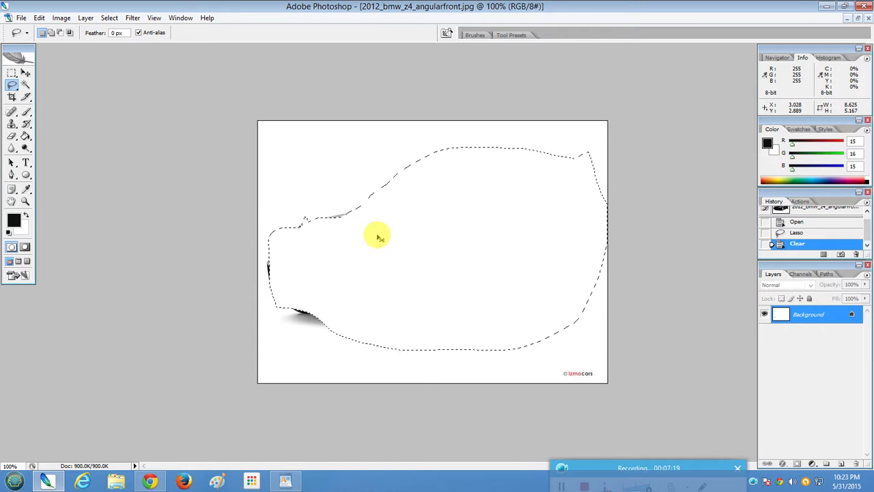
pyautogui.hotkey('ctrl', 'z')
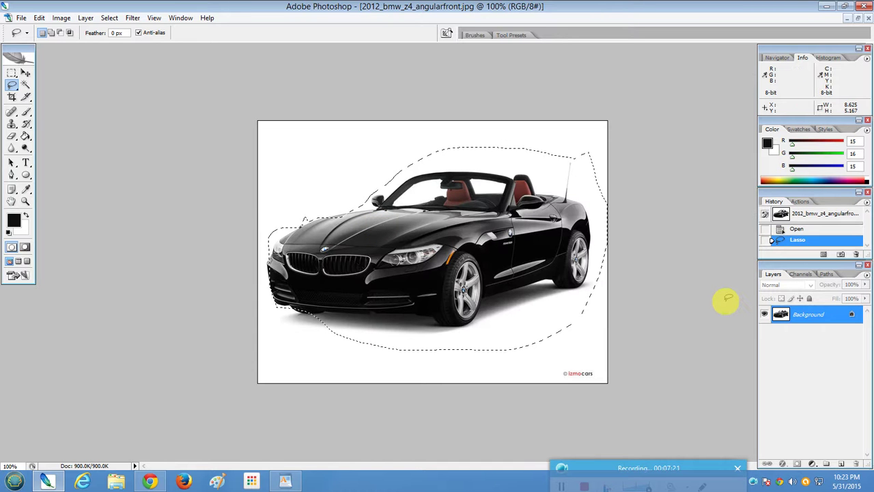
pyautogui.hotkey('ctrl', 'alt', 'z')
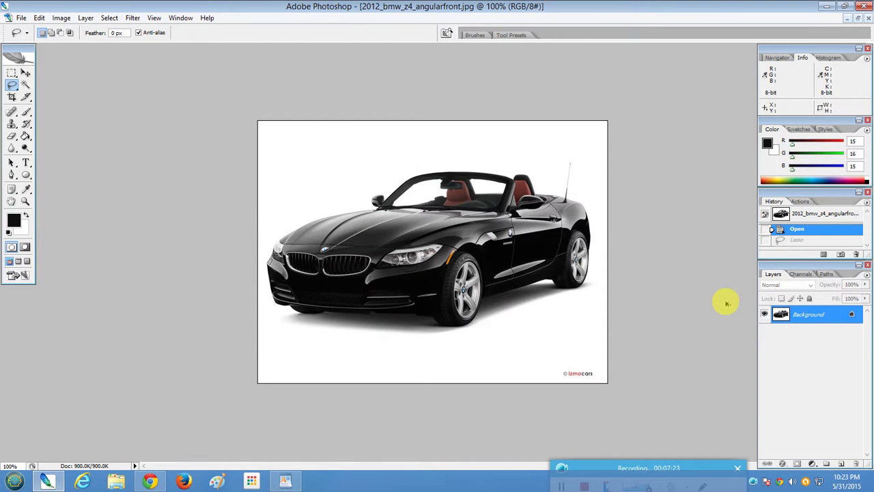
# Convert the locked Background into a regular layer named Layer 0 and activate the Magic Wand tool
pyautogui.doubleClick(850, 312)
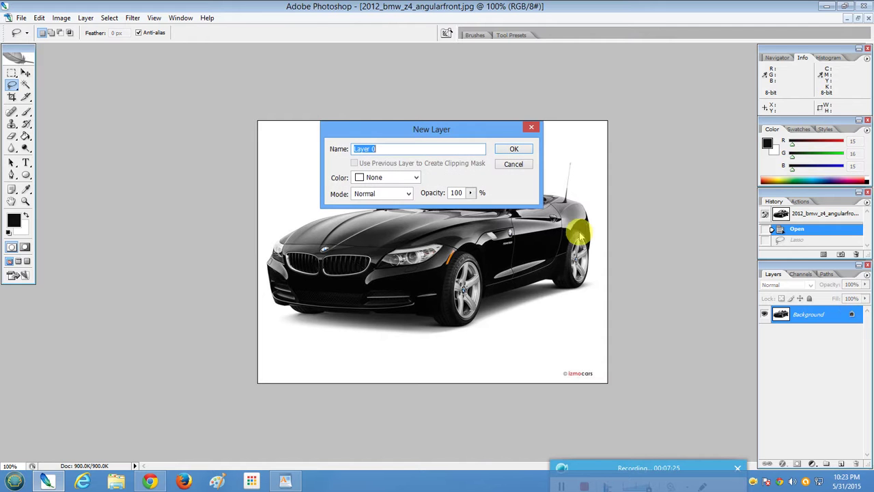
pyautogui.click(500, 148)
pyautogui.click(26, 85)
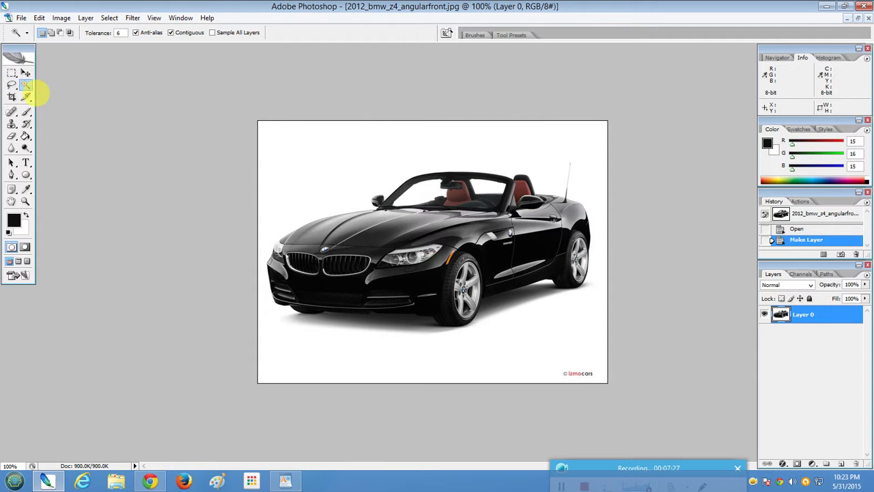
# Try deleting the white background around the car with the Magic Wand at tolerance 6, undo the deletion and deselect
pyautogui.click(285, 140)
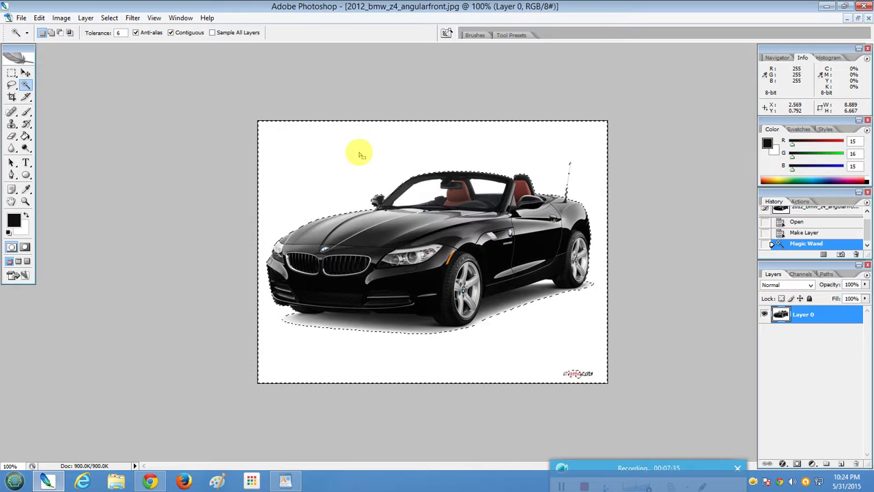
pyautogui.press('Delete')
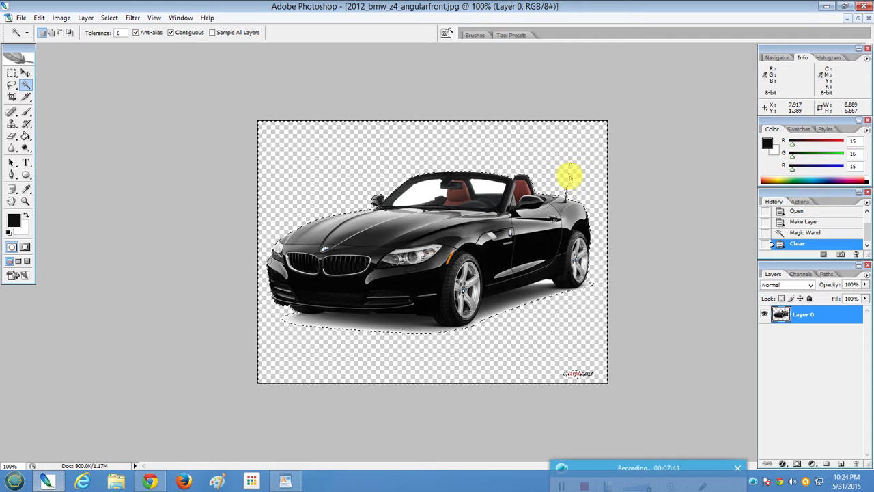
pyautogui.hotkey('ctrl', 'z')
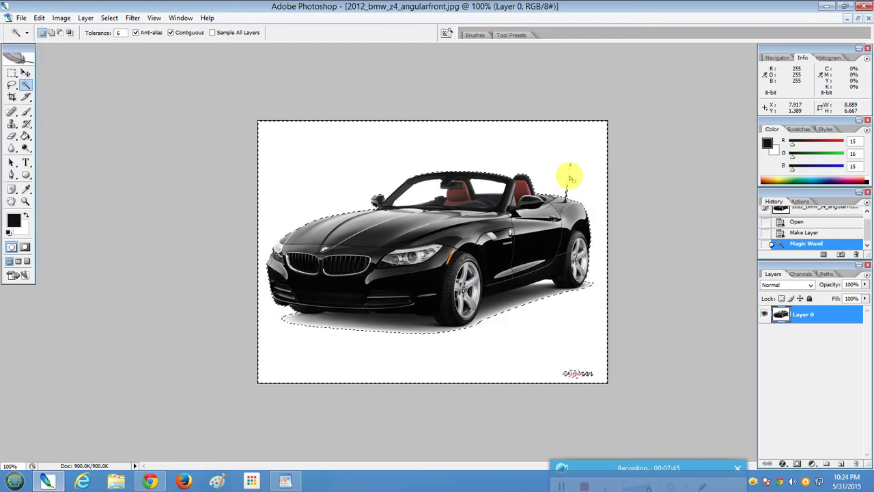
pyautogui.hotkey('ctrl', 'd')
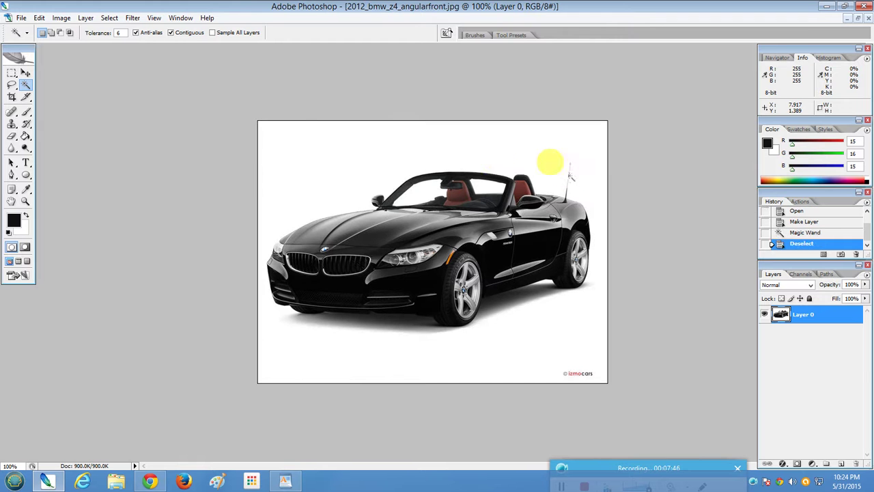
# Set the Magic Wand tolerance to 10, select the white background around the car and delete it
pyautogui.doubleClick(119, 32)
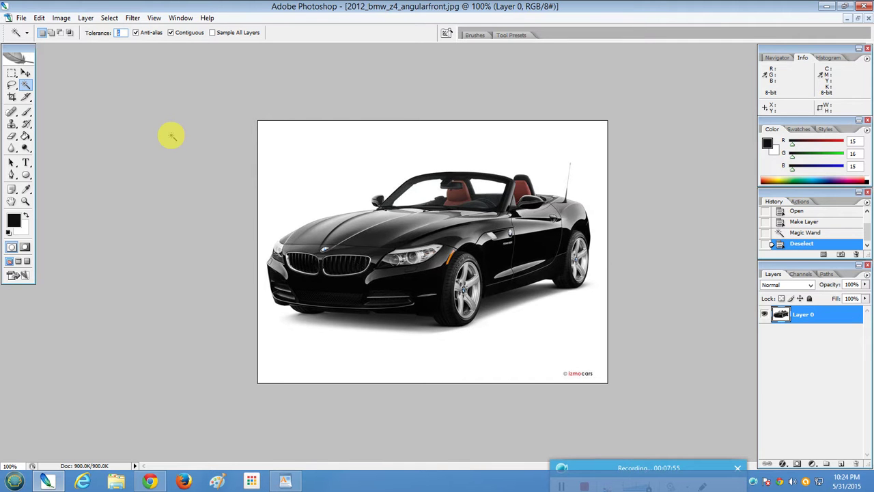
pyautogui.write('10')
pyautogui.click(308, 175)
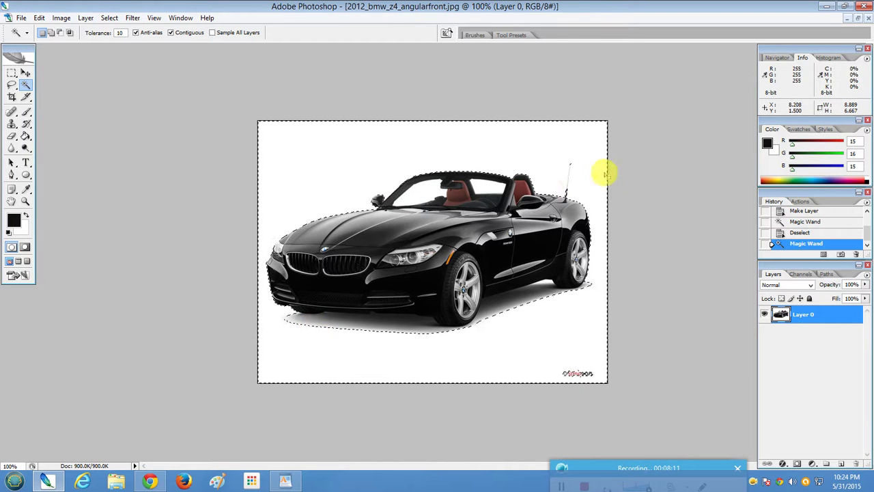
pyautogui.moveTo(568, 194)
pyautogui.mouseDown()
pyautogui.moveTo(570, 136)
pyautogui.moveTo(564, 199)
pyautogui.moveTo(568, 192)
pyautogui.mouseUp()
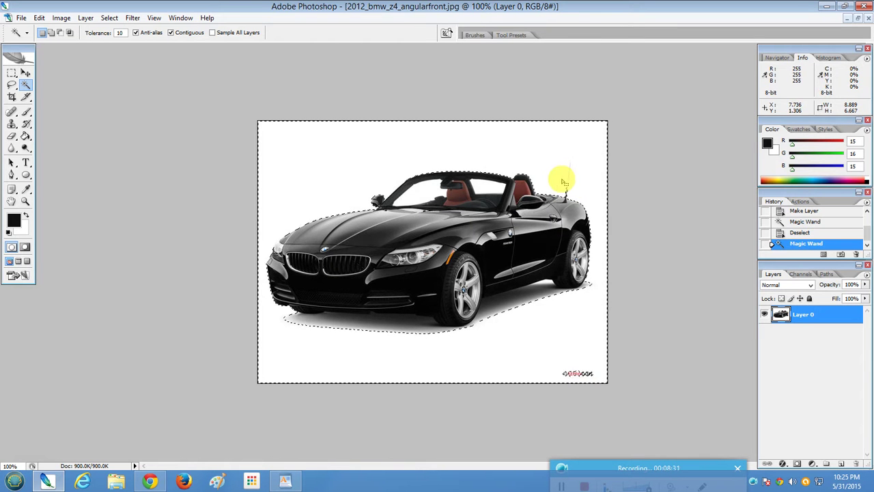
pyautogui.hotkey('ctrl', 'z')
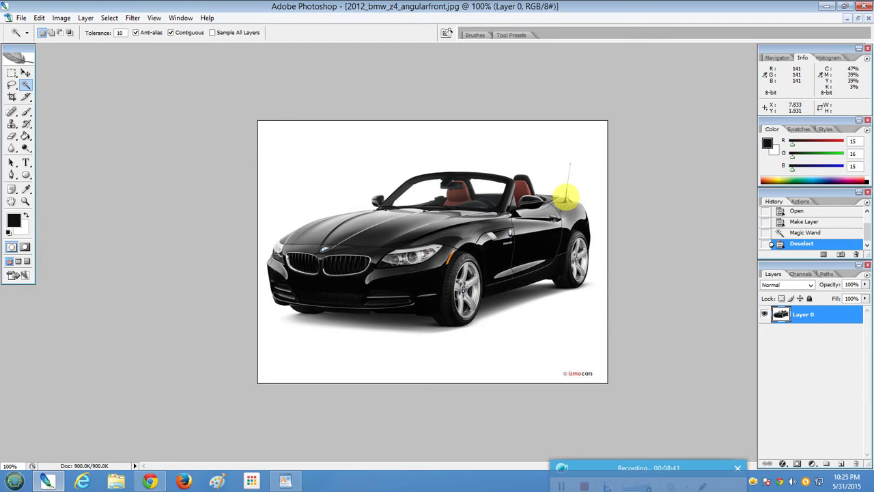
pyautogui.click(486, 147)
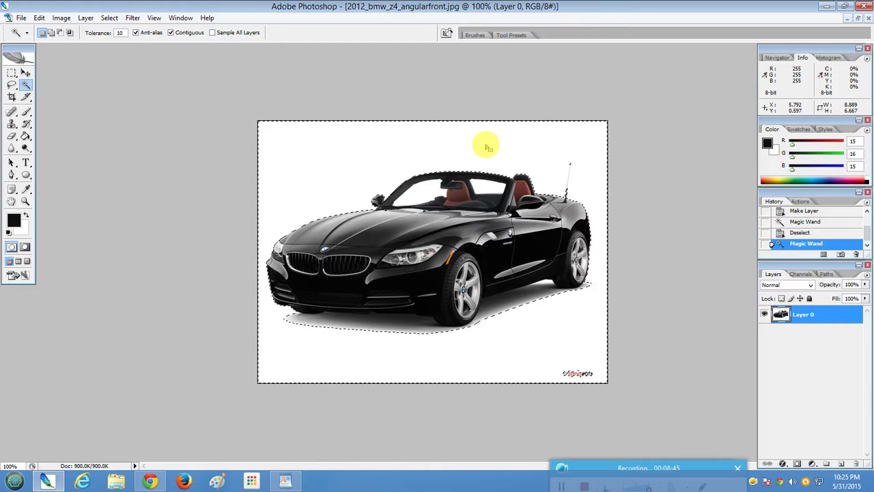
pyautogui.press('Delete')
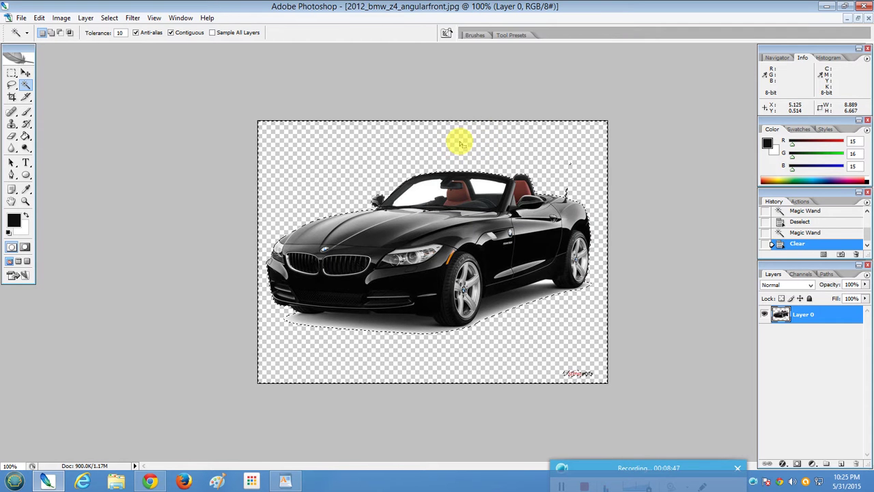
# Select and delete the white areas seen through the windshield on both sides of the rear-view mirror
pyautogui.click(415, 194)
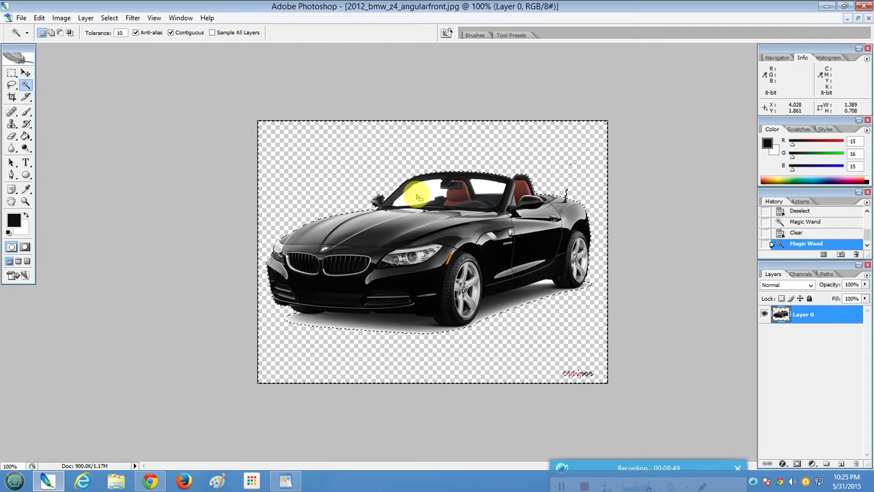
pyautogui.press('Delete')
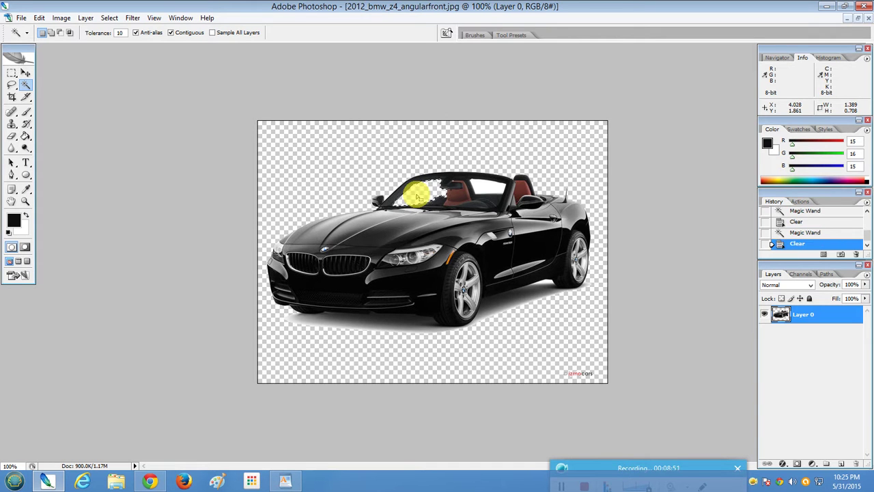
pyautogui.click(484, 190)
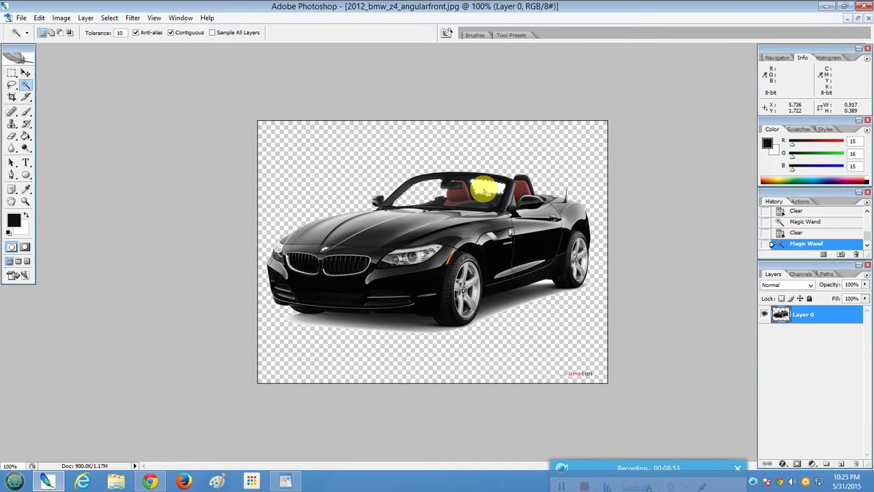
pyautogui.press('Delete')
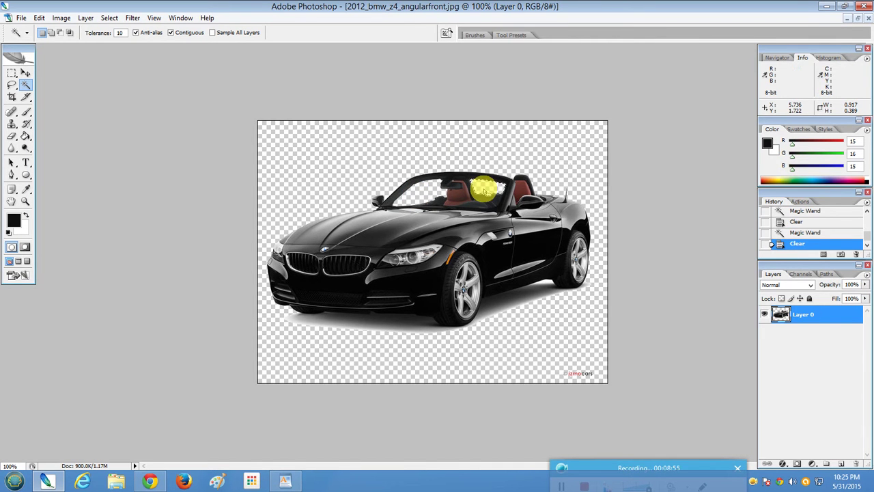
pyautogui.click(484, 191)
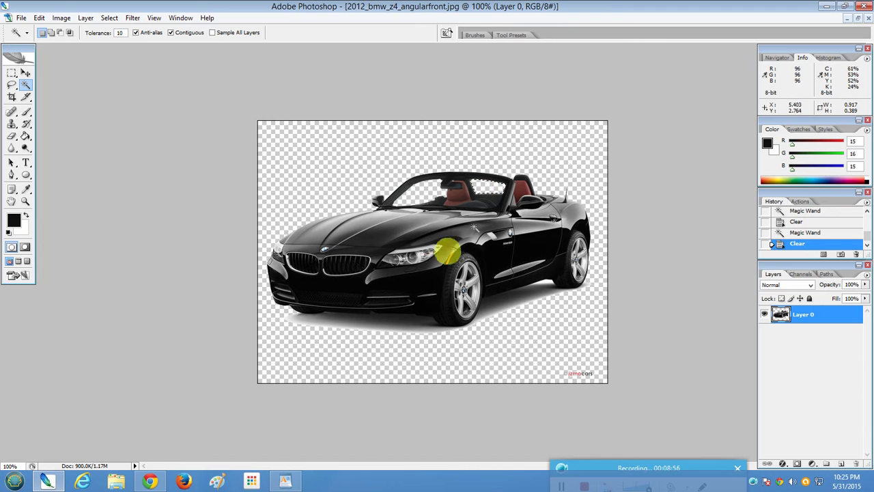
# Erase the shadow beneath the car along the bumper and wheels with the Eraser, using the size 28 brush
pyautogui.click(365, 325)
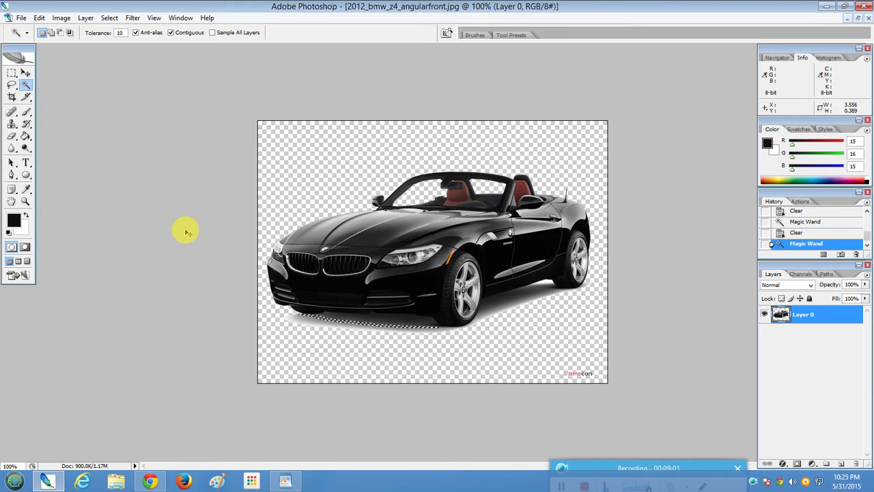
pyautogui.hotkey('ctrl', 'd')
pyautogui.click(13, 138)
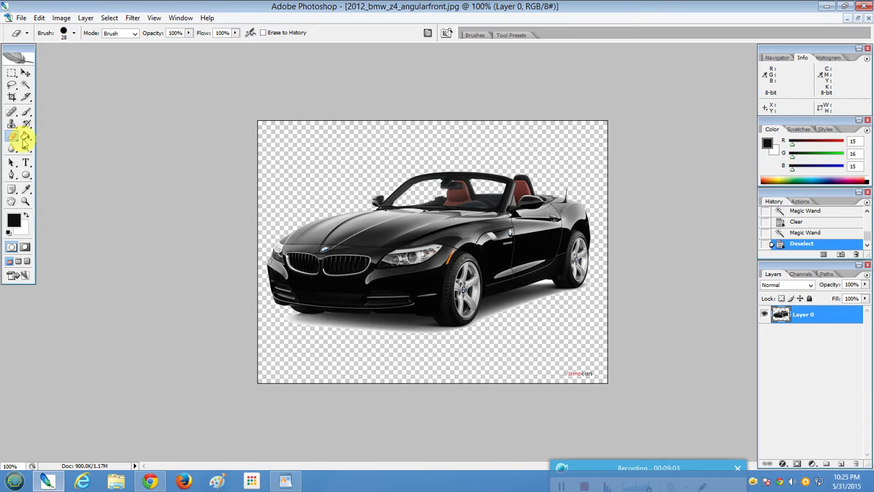
pyautogui.hotkey('ctrl', '+')
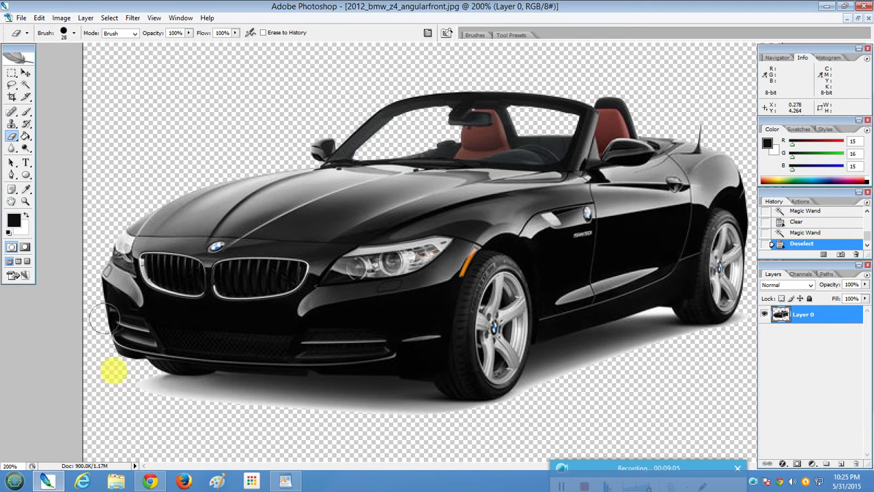
pyautogui.moveTo(207, 405)
pyautogui.mouseDown()
pyautogui.moveTo(439, 417)
pyautogui.moveTo(390, 402)
pyautogui.moveTo(385, 391)
pyautogui.moveTo(268, 397)
pyautogui.moveTo(147, 387)
pyautogui.moveTo(185, 397)
pyautogui.moveTo(377, 391)
pyautogui.moveTo(443, 409)
pyautogui.moveTo(501, 412)
pyautogui.moveTo(539, 395)
pyautogui.moveTo(548, 380)
pyautogui.moveTo(528, 382)
pyautogui.moveTo(554, 355)
pyautogui.moveTo(658, 332)
pyautogui.moveTo(622, 345)
pyautogui.moveTo(644, 326)
pyautogui.moveTo(654, 325)
pyautogui.moveTo(588, 345)
pyautogui.moveTo(607, 335)
pyautogui.moveTo(726, 339)
pyautogui.moveTo(751, 312)
pyautogui.moveTo(732, 350)
pyautogui.moveTo(644, 351)
pyautogui.moveTo(663, 321)
pyautogui.moveTo(538, 357)
pyautogui.moveTo(491, 409)
pyautogui.moveTo(393, 411)
pyautogui.mouseUp()
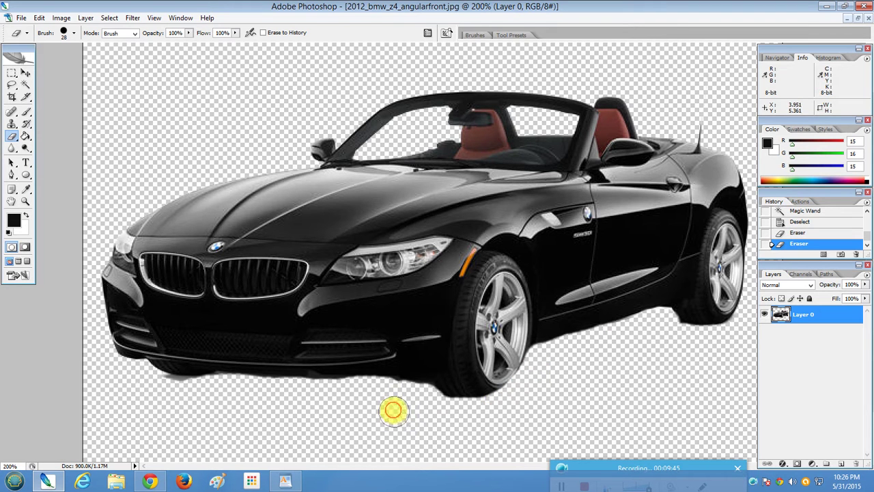